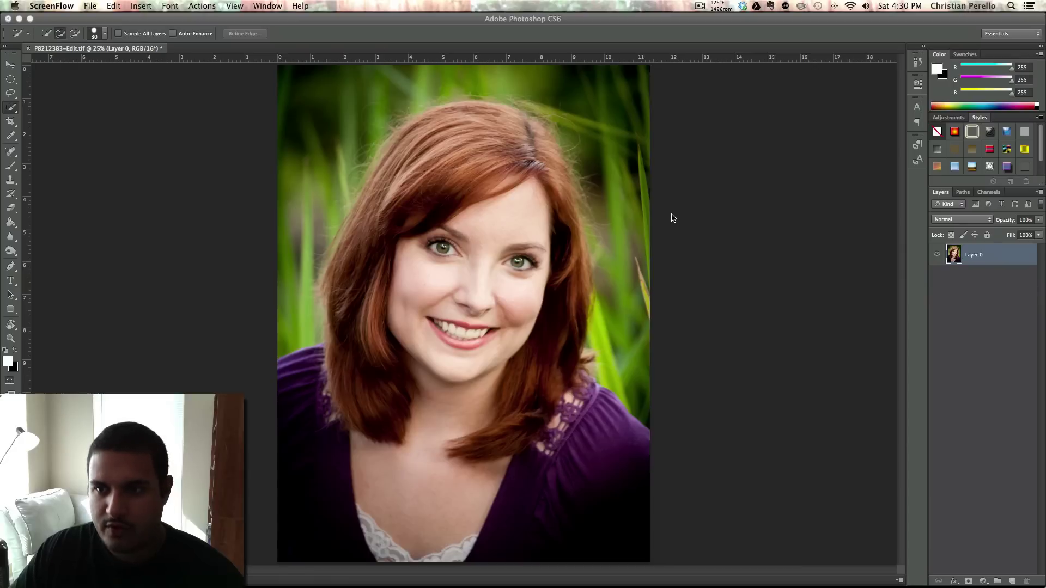
Step: Duplicate Layer 0 as Layer 0 copy and hide the original Layer 0
{"action": "left_click", "coordinate": [1015, 257]}
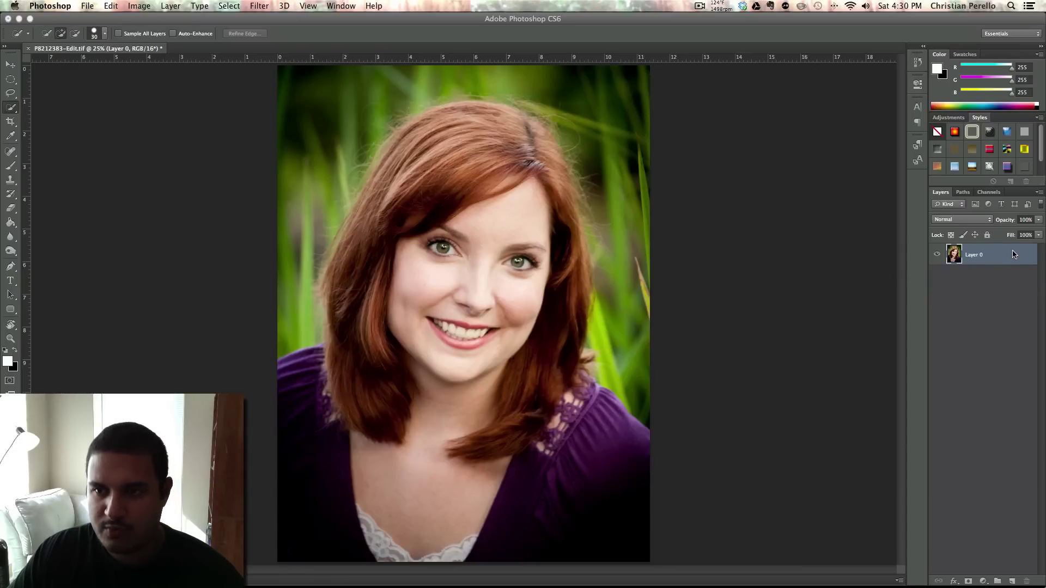
{"action": "left_click_drag", "start_coordinate": [1019, 265], "coordinate": [1012, 582]}
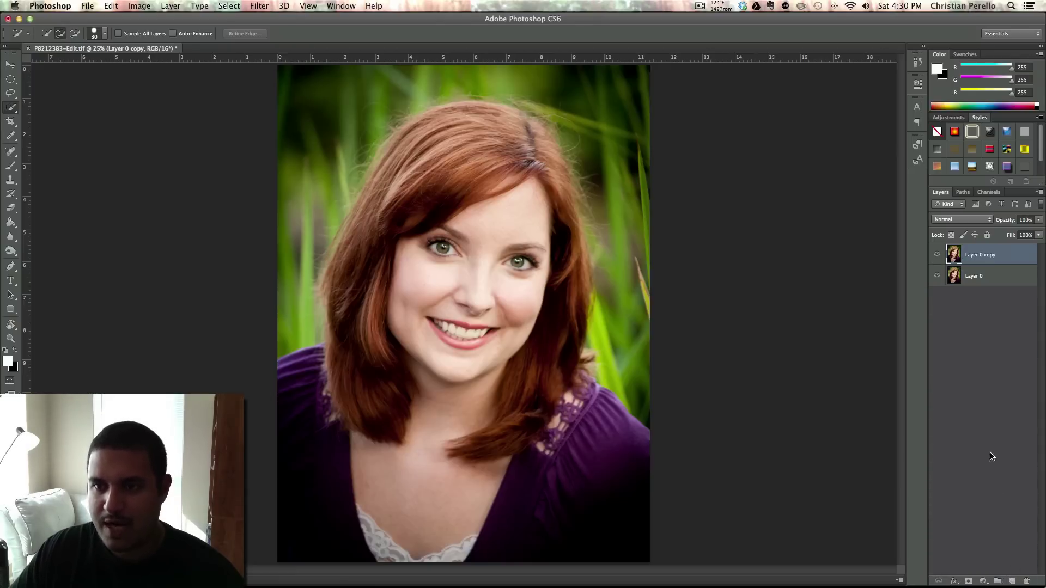
{"action": "left_click", "coordinate": [936, 276]}
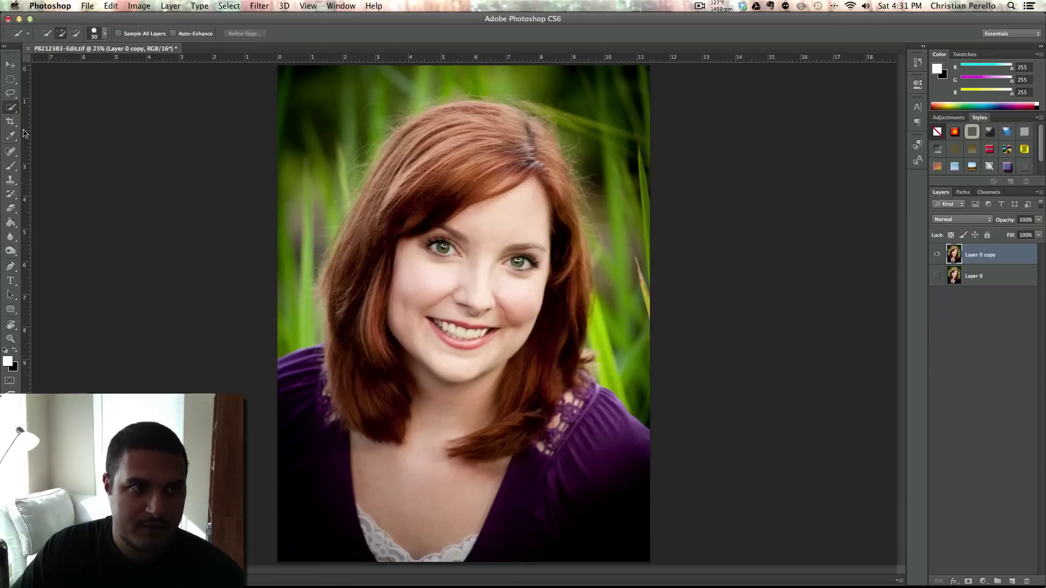
Step: Select the grass background around the woman with the Quick Selection Tool
{"action": "left_click", "coordinate": [12, 109]}
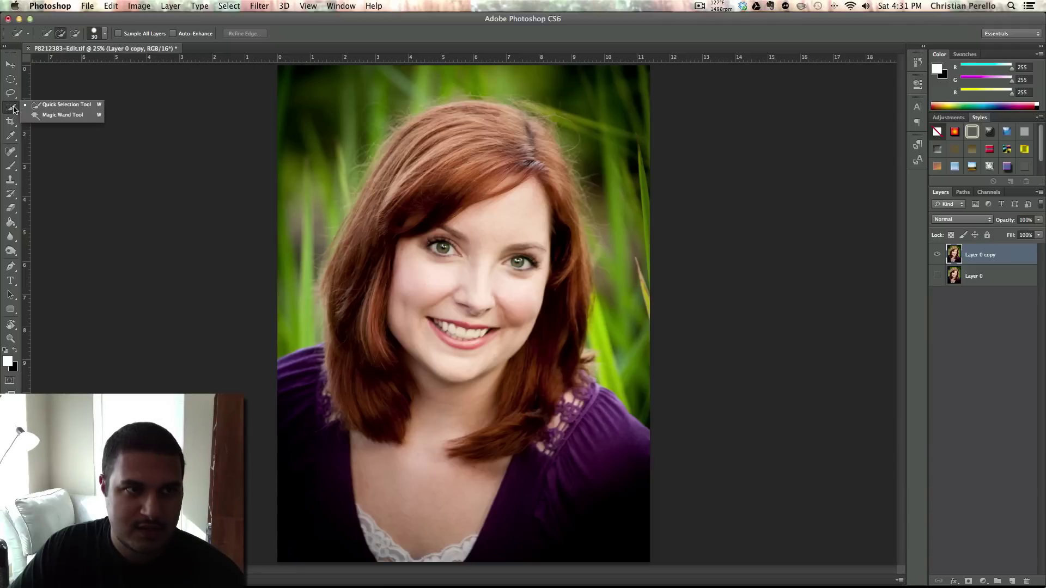
{"action": "left_click", "coordinate": [61, 105]}
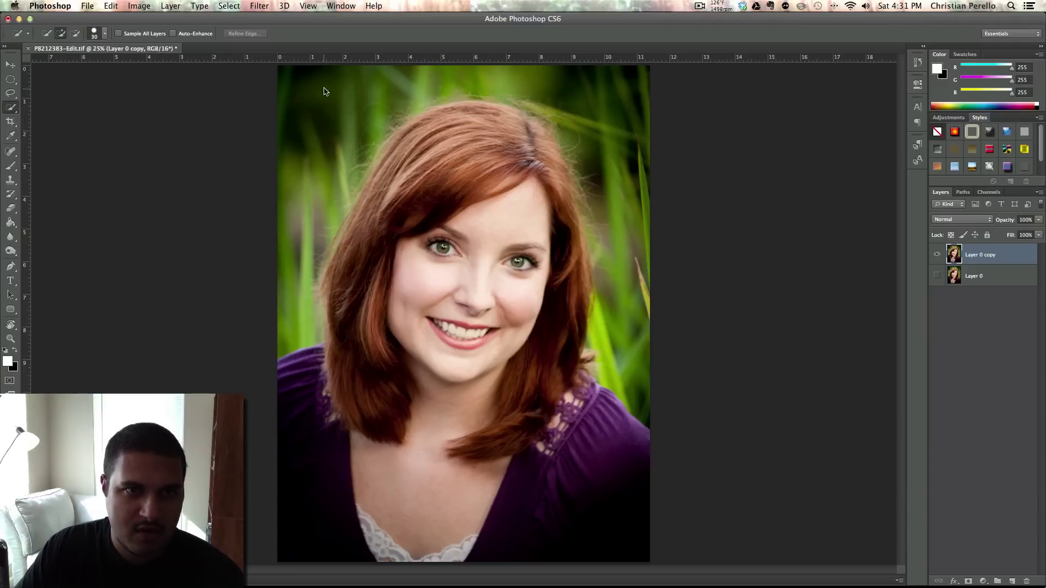
{"action": "mouse_move", "coordinate": [327, 102]}
{"action": "left_mouse_down"}
{"action": "mouse_move", "coordinate": [299, 126]}
{"action": "mouse_move", "coordinate": [290, 104]}
{"action": "mouse_move", "coordinate": [297, 209]}
{"action": "mouse_move", "coordinate": [283, 253]}
{"action": "mouse_move", "coordinate": [300, 305]}
{"action": "mouse_move", "coordinate": [334, 158]}
{"action": "left_mouse_up"}
{"action": "left_click", "coordinate": [434, 82]}
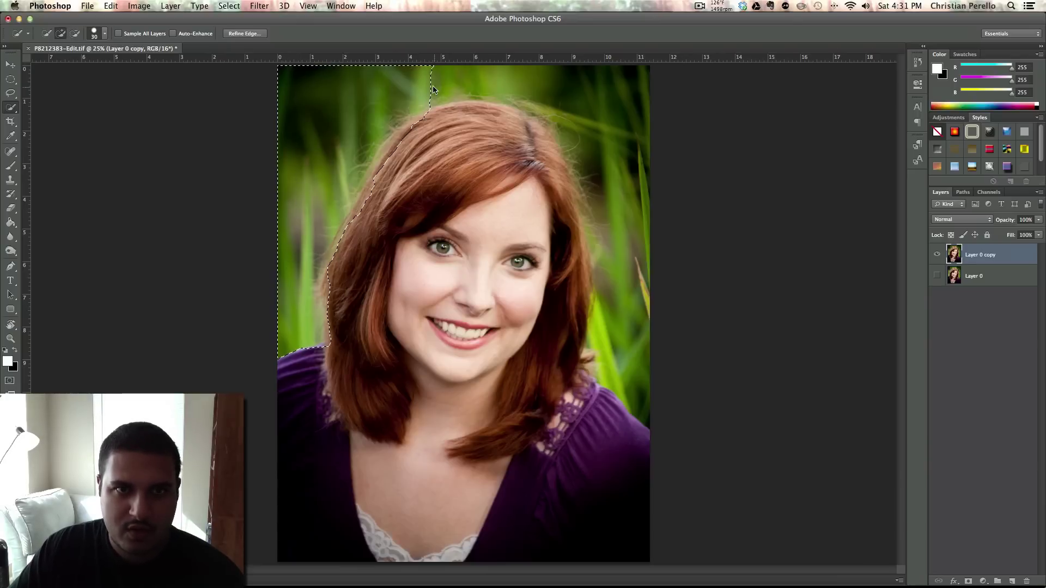
{"action": "mouse_move", "coordinate": [459, 78]}
{"action": "left_mouse_down"}
{"action": "mouse_move", "coordinate": [583, 86]}
{"action": "mouse_move", "coordinate": [629, 140]}
{"action": "mouse_move", "coordinate": [616, 294]}
{"action": "mouse_move", "coordinate": [627, 342]}
{"action": "mouse_move", "coordinate": [590, 344]}
{"action": "left_mouse_up"}
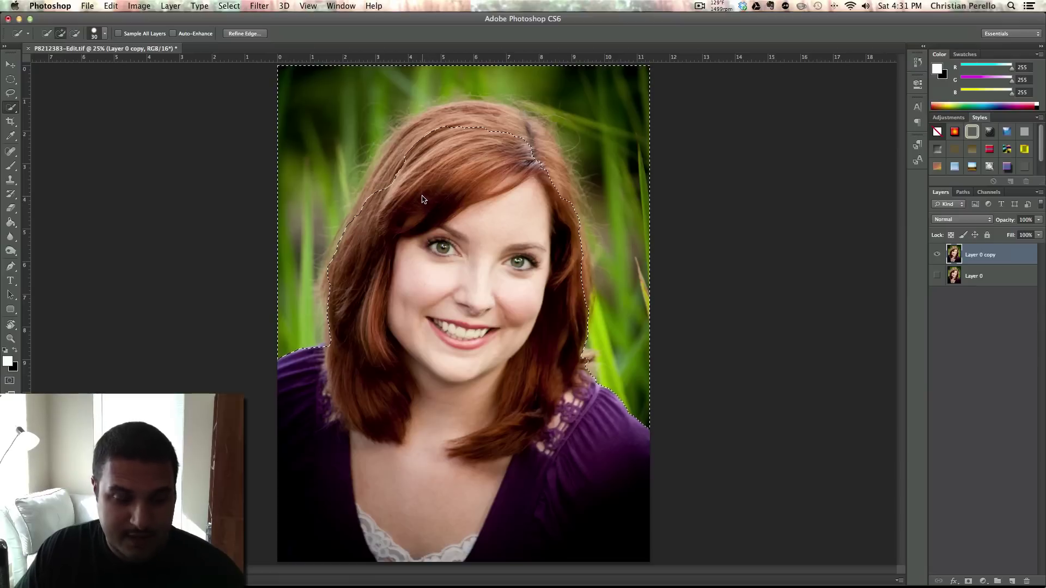
Step: Refine the selection along the upper-left and top edges of the hair
{"action": "key", "text": "alt"}
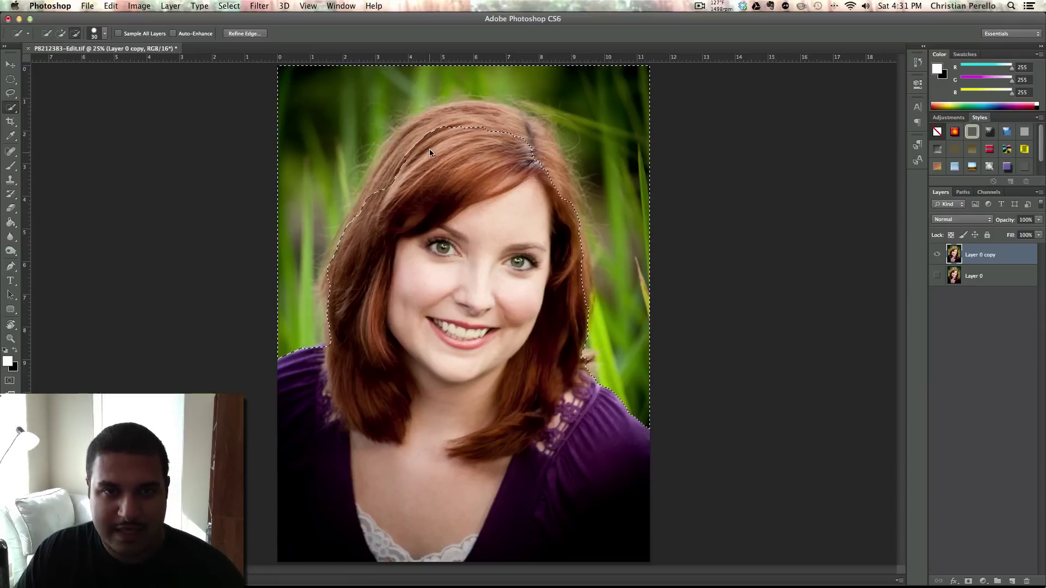
{"action": "mouse_move", "coordinate": [436, 127]}
{"action": "left_mouse_down"}
{"action": "mouse_move", "coordinate": [396, 158]}
{"action": "mouse_move", "coordinate": [443, 129]}
{"action": "mouse_move", "coordinate": [414, 147]}
{"action": "mouse_move", "coordinate": [417, 129]}
{"action": "mouse_move", "coordinate": [395, 143]}
{"action": "left_mouse_up"}
{"action": "left_click", "coordinate": [371, 176]}
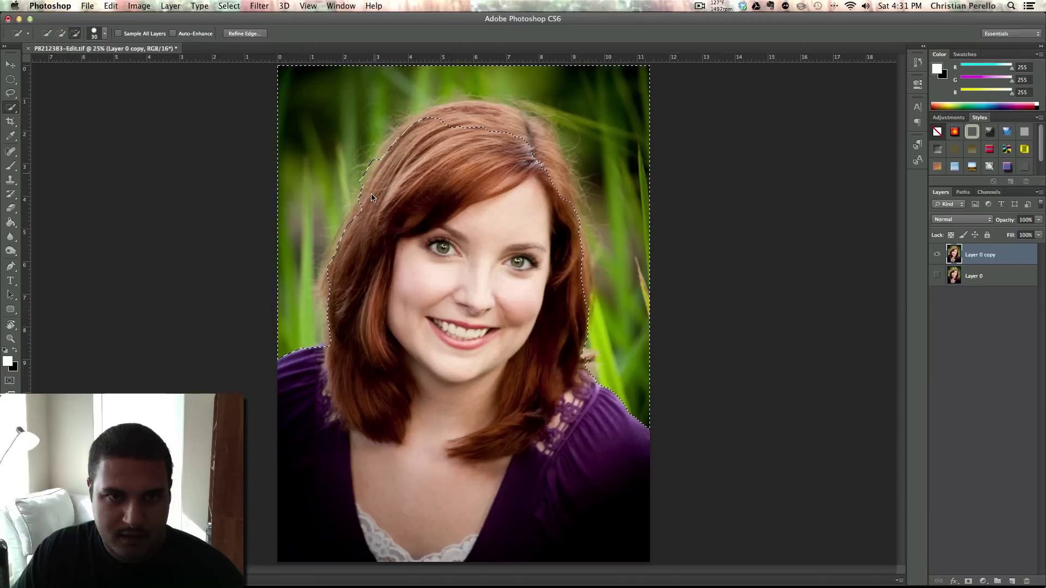
{"action": "mouse_move", "coordinate": [396, 144]}
{"action": "left_mouse_down"}
{"action": "mouse_move", "coordinate": [453, 122]}
{"action": "mouse_move", "coordinate": [490, 129]}
{"action": "mouse_move", "coordinate": [456, 108]}
{"action": "mouse_move", "coordinate": [502, 113]}
{"action": "left_mouse_up"}
{"action": "left_click", "coordinate": [535, 137]}
{"action": "left_click", "coordinate": [473, 118]}
{"action": "left_click", "coordinate": [512, 113]}
Step: Refine the right hair edge selection, then invert it so the woman is selected
{"action": "left_click", "coordinate": [544, 145]}
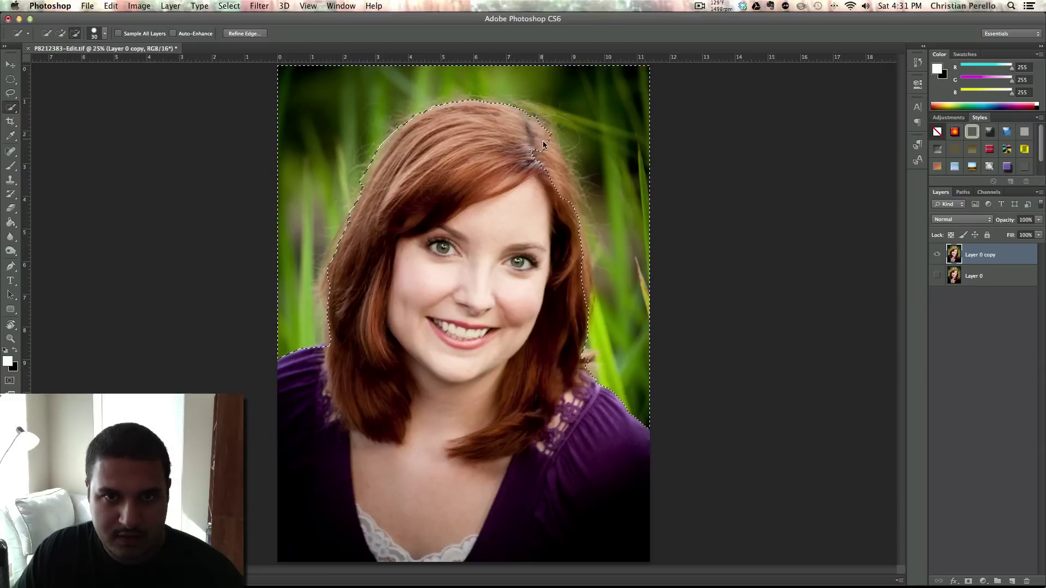
{"action": "left_click", "coordinate": [550, 171]}
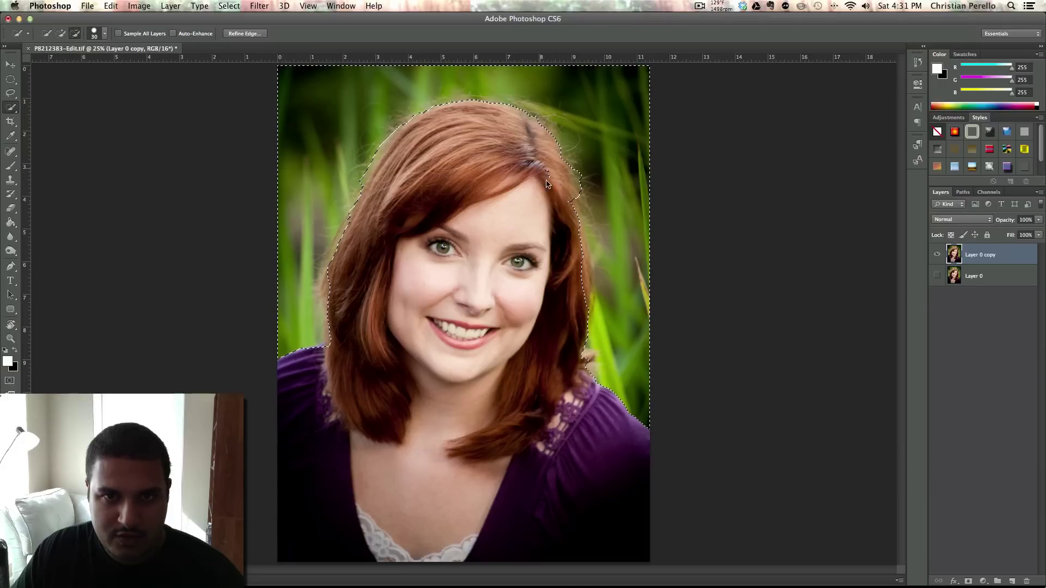
{"action": "left_click", "coordinate": [572, 205]}
{"action": "left_click", "coordinate": [585, 261]}
{"action": "left_click", "coordinate": [586, 300]}
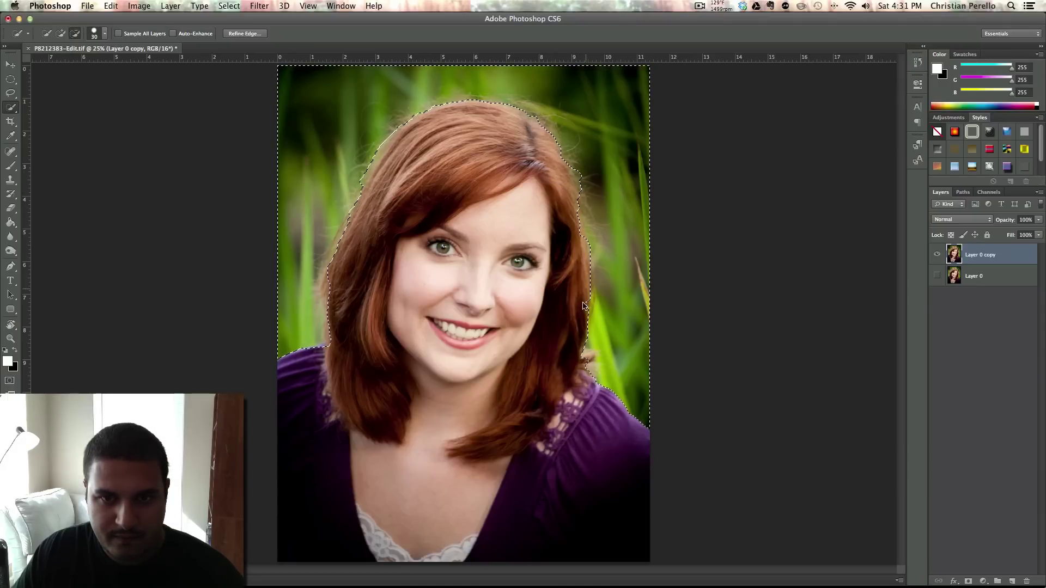
{"action": "left_click", "coordinate": [592, 358]}
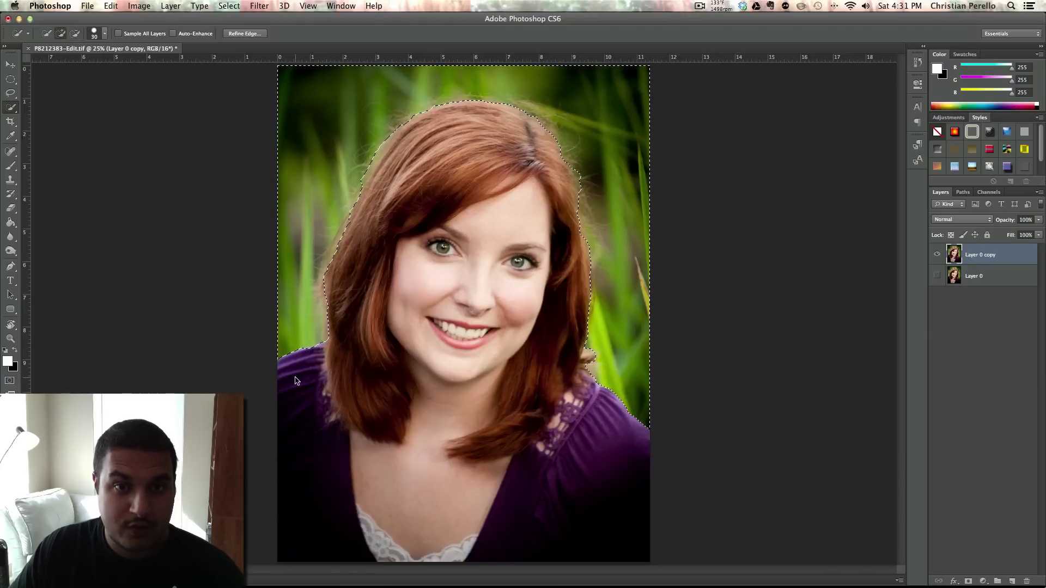
{"action": "left_click", "coordinate": [228, 6]}
{"action": "left_click", "coordinate": [245, 50]}
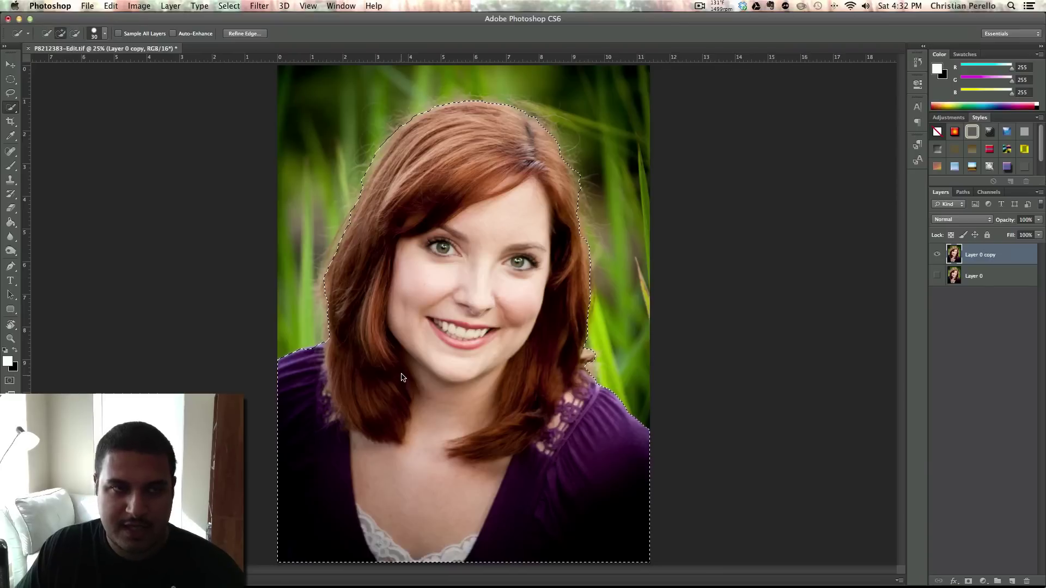
Step: In Refine Edge, enable Smart Radius, brush along the left, top and right hair edges, and accept
{"action": "left_click", "coordinate": [245, 34]}
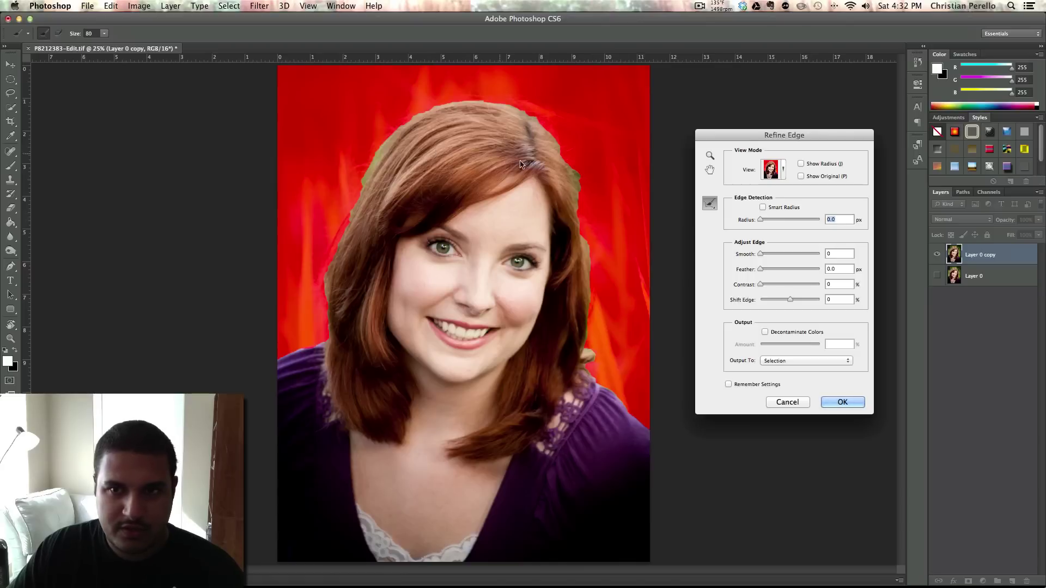
{"action": "left_click", "coordinate": [763, 207]}
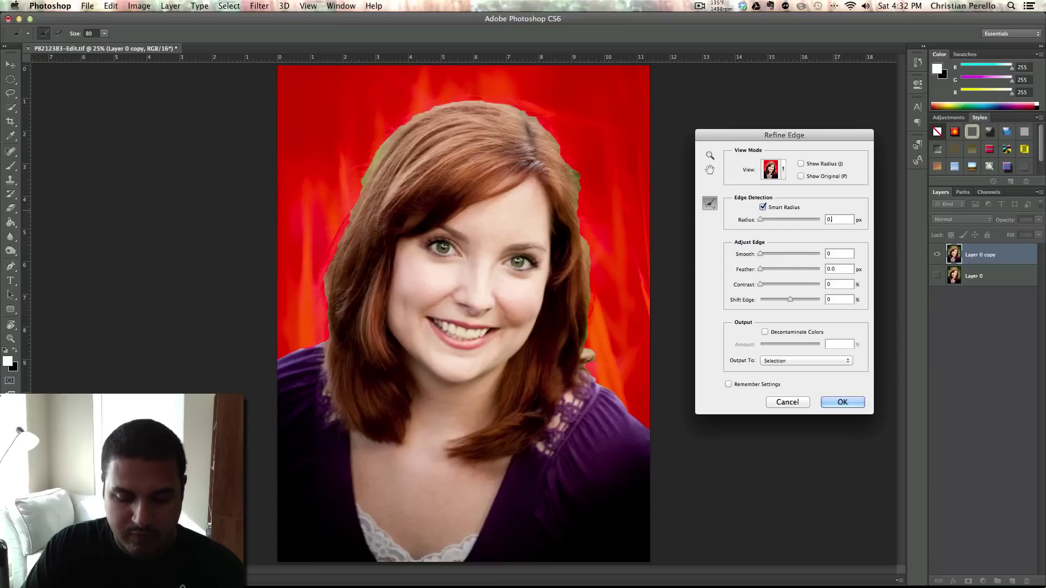
{"action": "type", "text": ".3"}
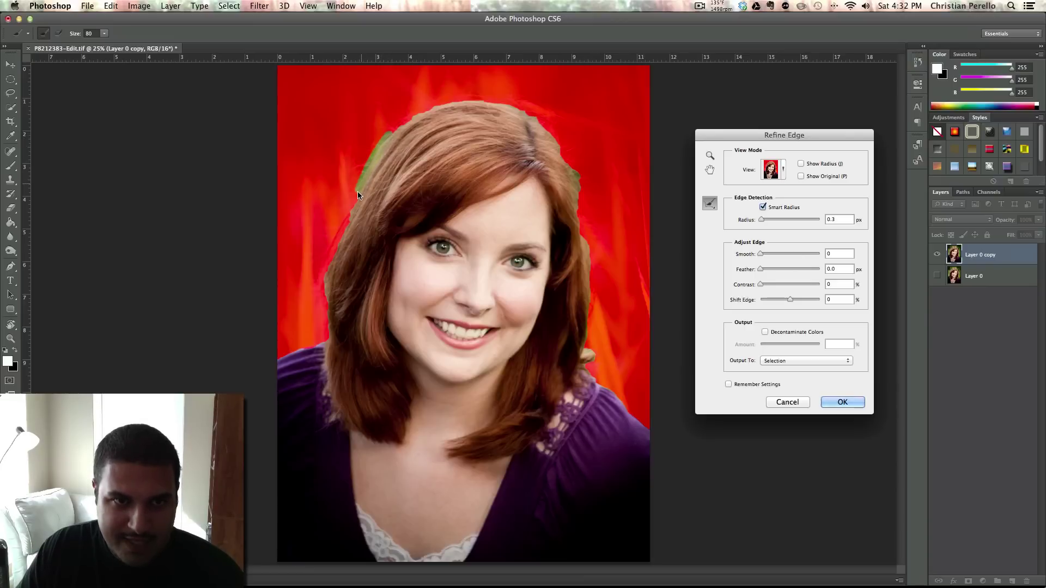
{"action": "mouse_move", "coordinate": [347, 225]}
{"action": "left_mouse_down"}
{"action": "mouse_move", "coordinate": [330, 257]}
{"action": "mouse_move", "coordinate": [352, 216]}
{"action": "mouse_move", "coordinate": [326, 283]}
{"action": "mouse_move", "coordinate": [329, 270]}
{"action": "mouse_move", "coordinate": [326, 341]}
{"action": "mouse_move", "coordinate": [278, 370]}
{"action": "mouse_move", "coordinate": [308, 357]}
{"action": "left_mouse_up"}
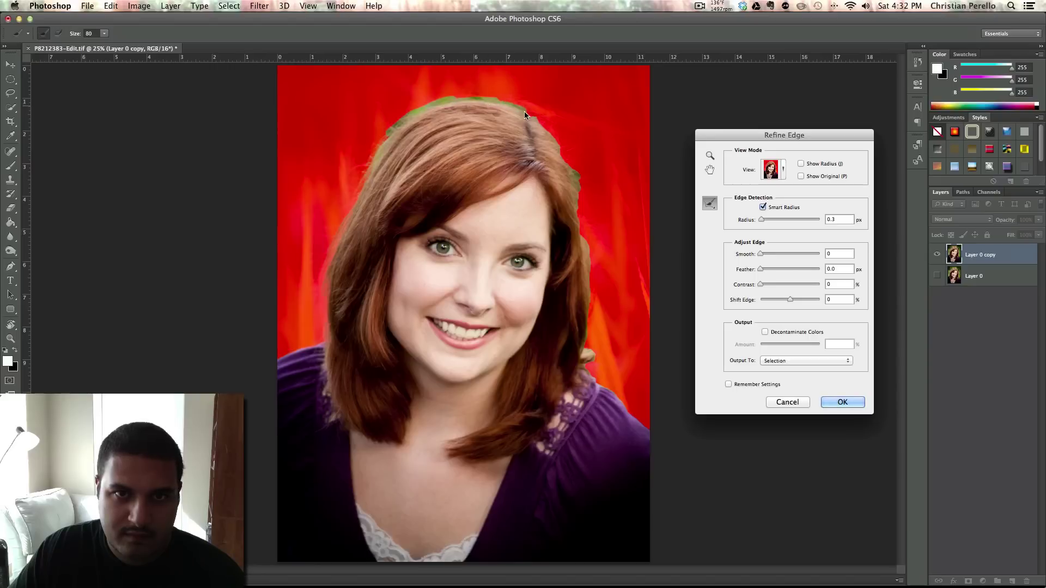
{"action": "mouse_move", "coordinate": [562, 163]}
{"action": "left_mouse_down"}
{"action": "mouse_move", "coordinate": [586, 289]}
{"action": "mouse_move", "coordinate": [583, 253]}
{"action": "left_mouse_up"}
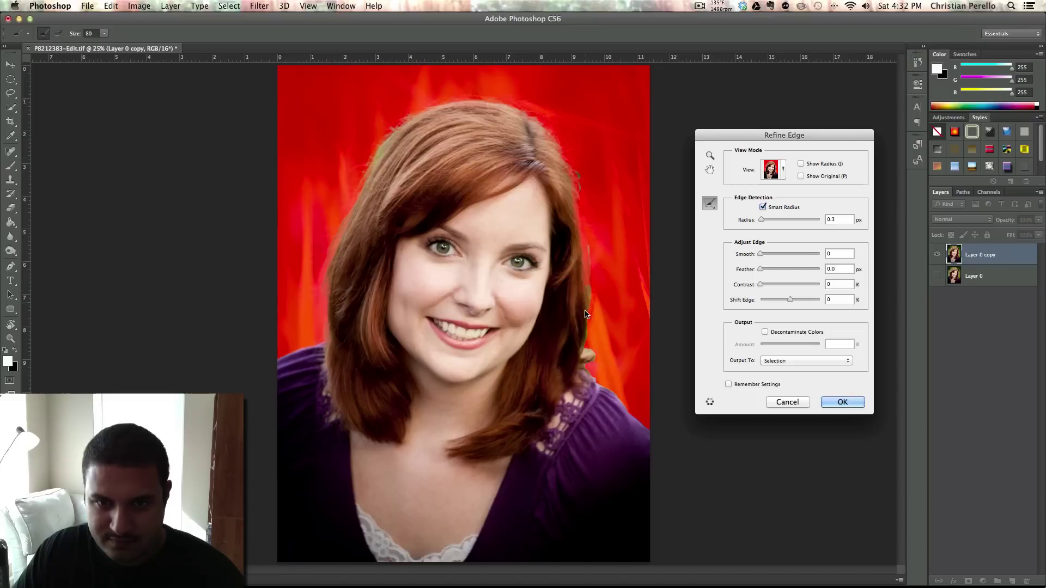
{"action": "left_click_drag", "start_coordinate": [582, 359], "coordinate": [599, 392]}
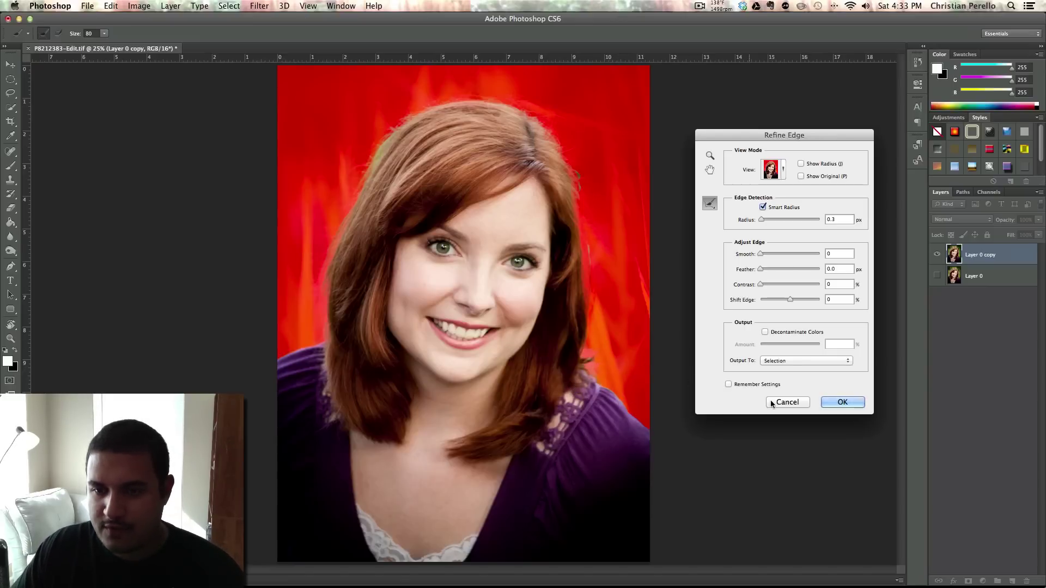
{"action": "left_click", "coordinate": [842, 402]}
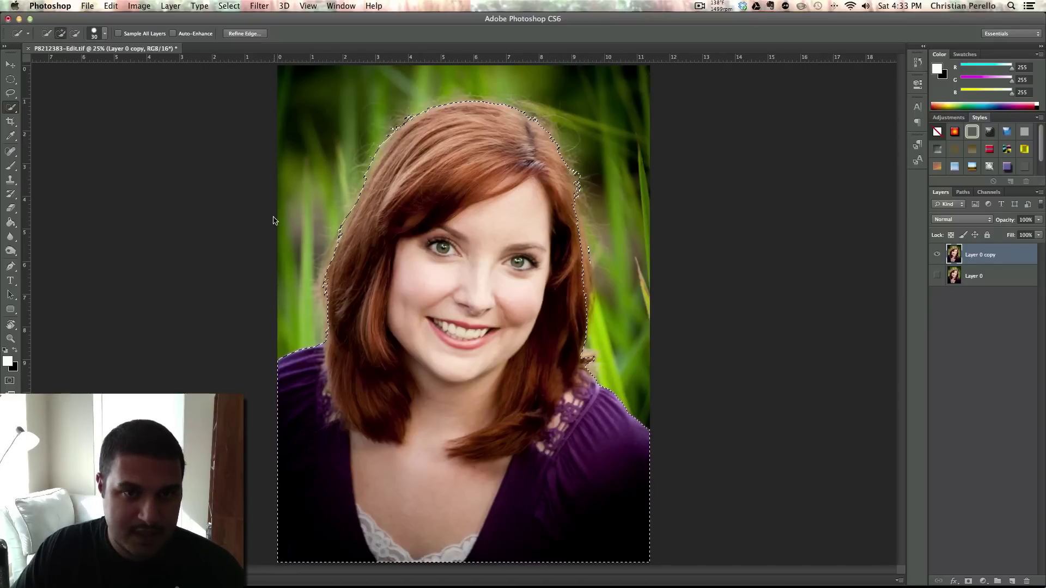
Step: Invert the selection to the grass, delete it from Layer 0 copy, and deselect
{"action": "left_click", "coordinate": [226, 6]}
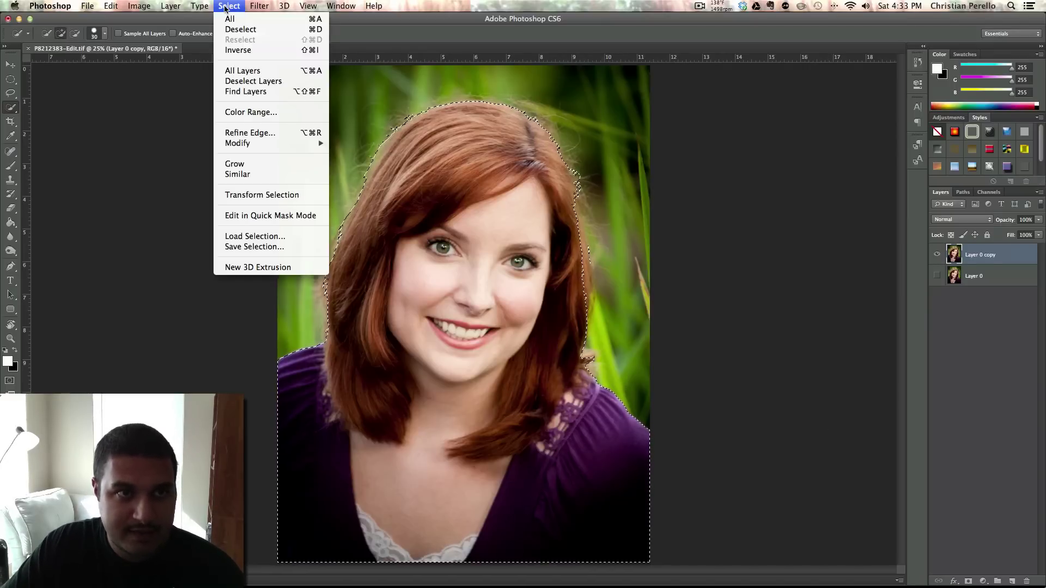
{"action": "left_click", "coordinate": [243, 51]}
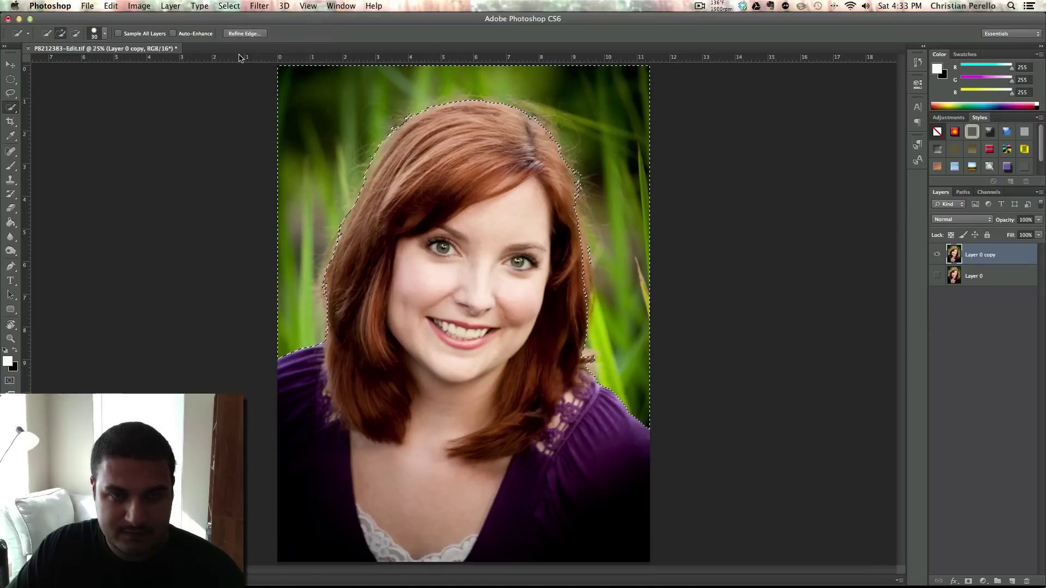
{"action": "left_click", "coordinate": [10, 66]}
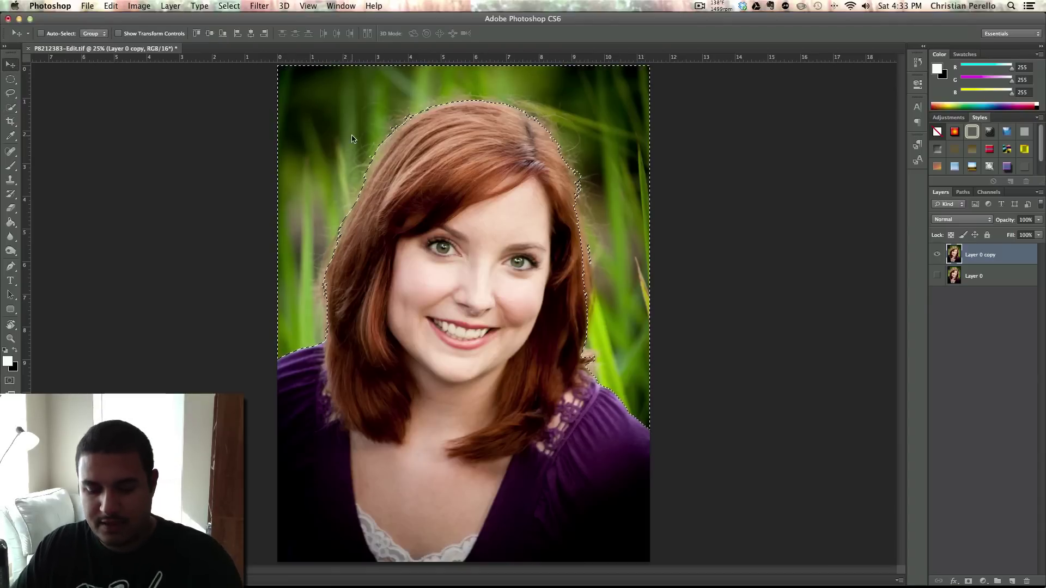
{"action": "key", "text": "Delete"}
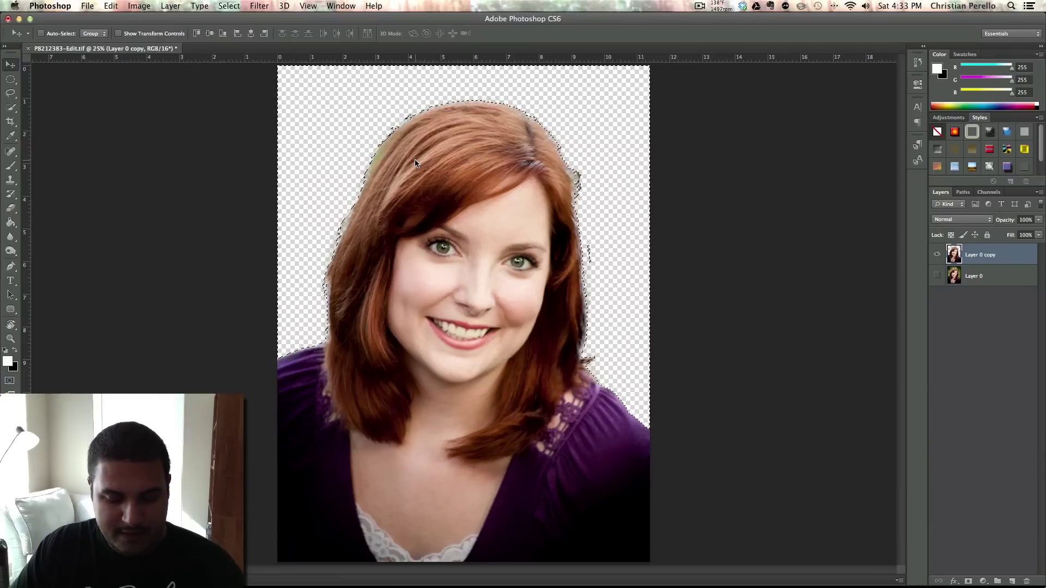
{"action": "key", "text": "super+d"}
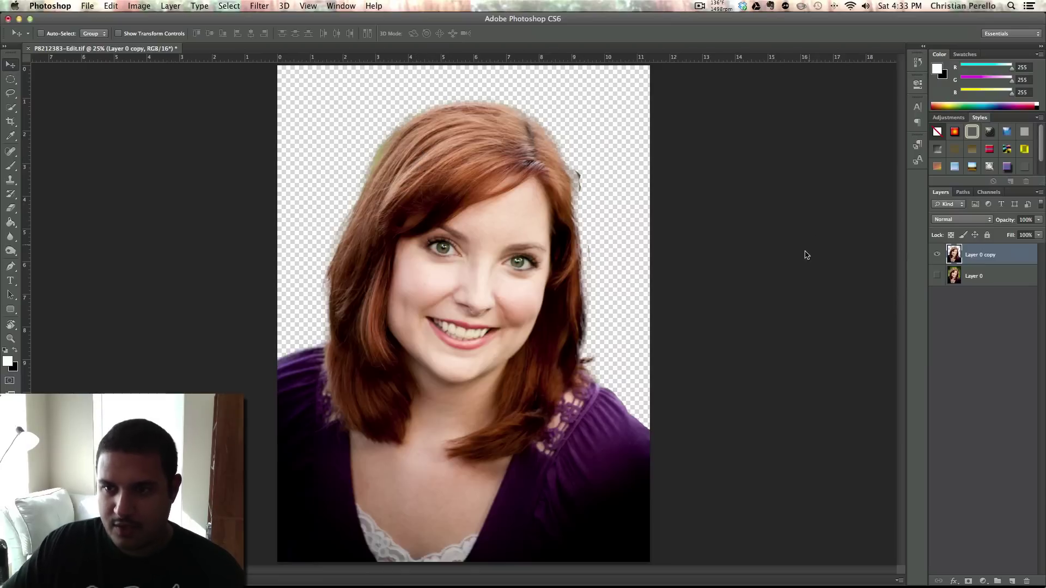
Step: Add a layer mask to Layer 0 copy, brush out a stray right-edge hair, and enlarge the brush to 175
{"action": "left_click", "coordinate": [970, 582]}
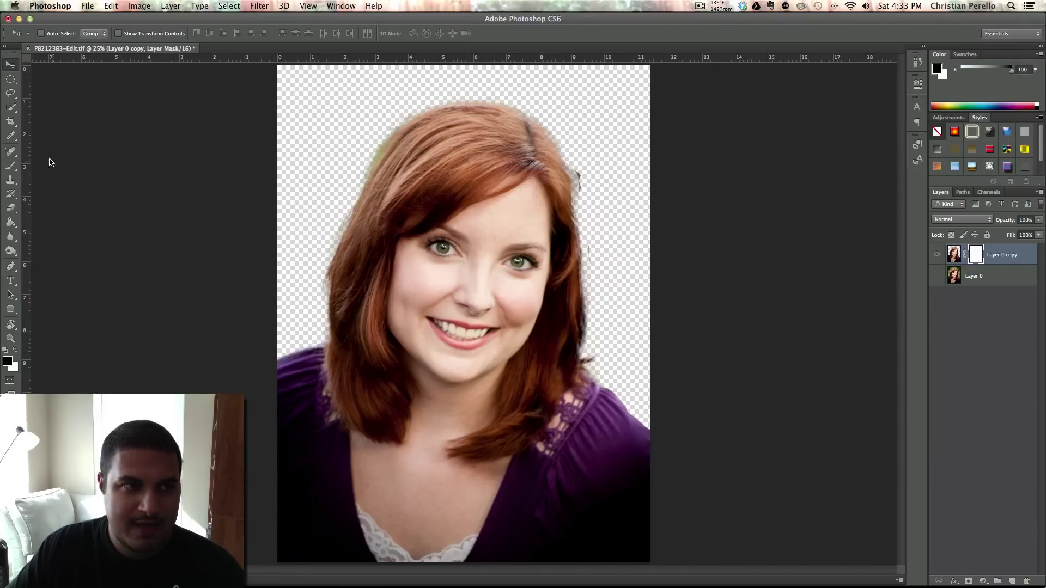
{"action": "left_click", "coordinate": [10, 166]}
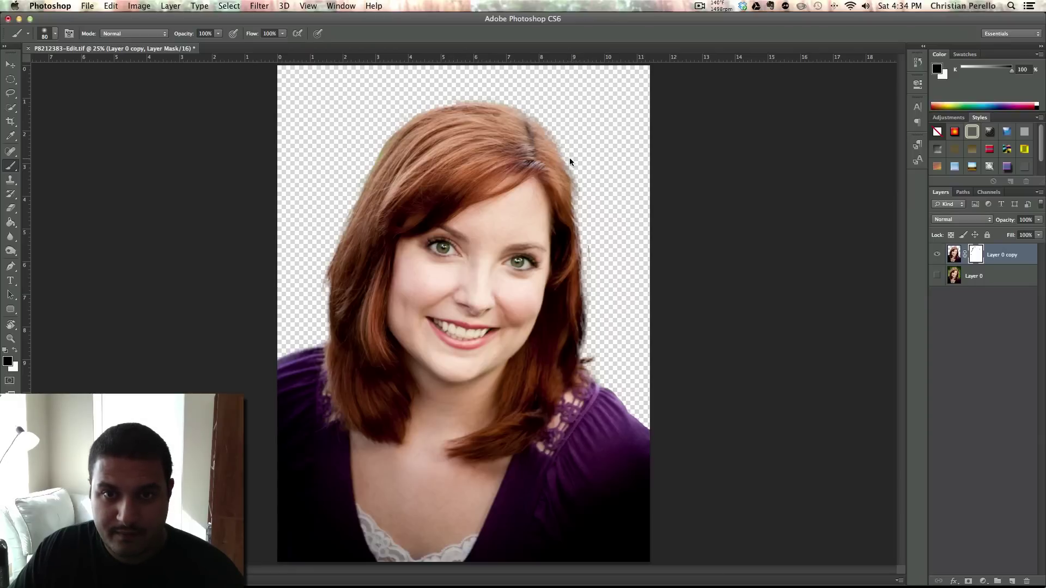
{"action": "left_click_drag", "start_coordinate": [579, 223], "coordinate": [597, 262]}
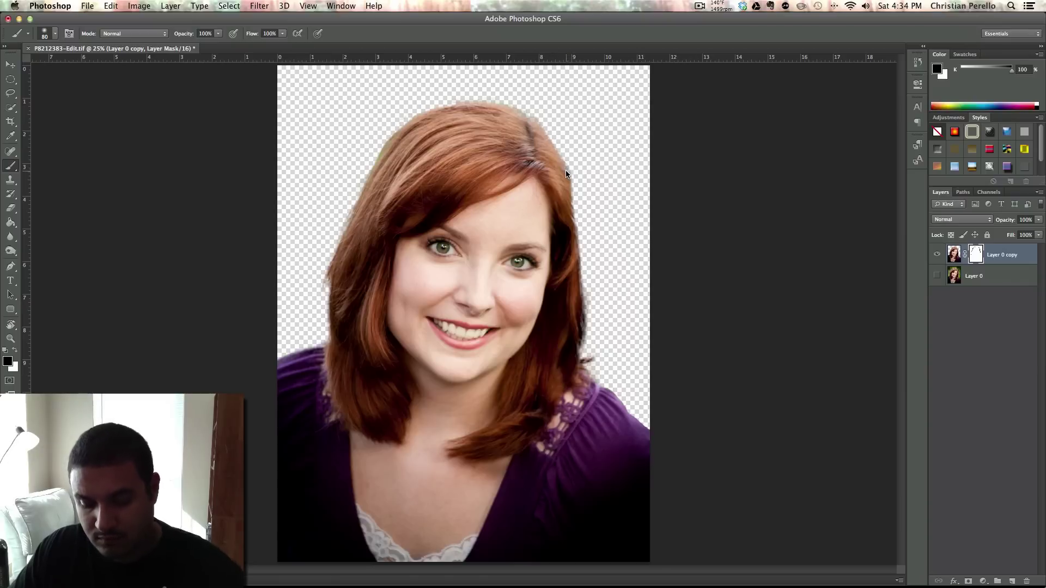
{"action": "key", "text": "bracketright"}
{"action": "key", "text": "bracketright"}
{"action": "key", "text": "bracketright"}
{"action": "key", "text": "bracketright"}
{"action": "key", "text": "bracketright"}
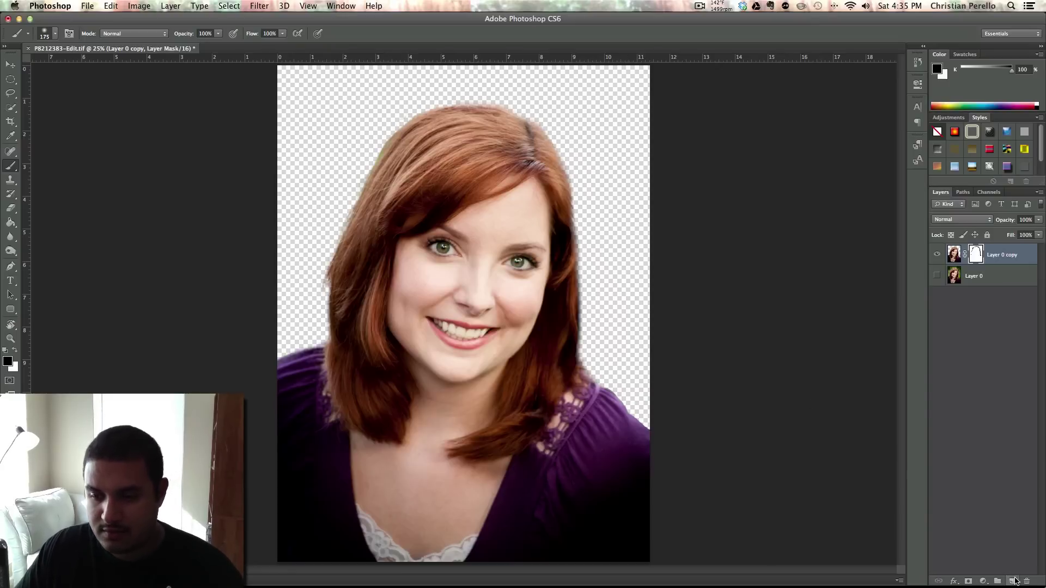
Step: Create Layer 1, make white the foreground colour, and move Layer 1 below Layer 0 copy
{"action": "left_click", "coordinate": [1011, 581]}
{"action": "key", "text": "x"}
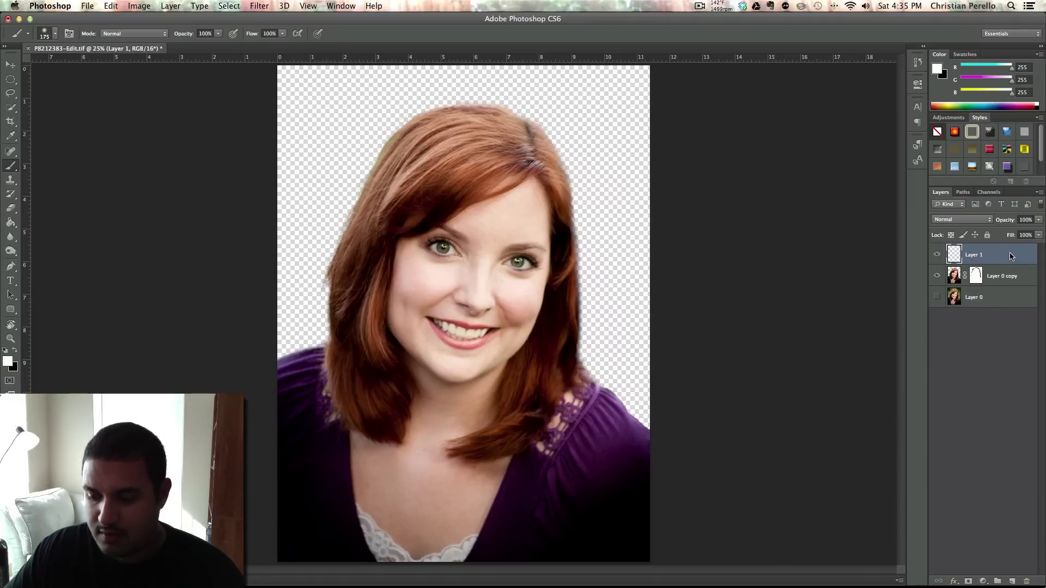
{"action": "left_click_drag", "start_coordinate": [1011, 256], "coordinate": [1003, 293]}
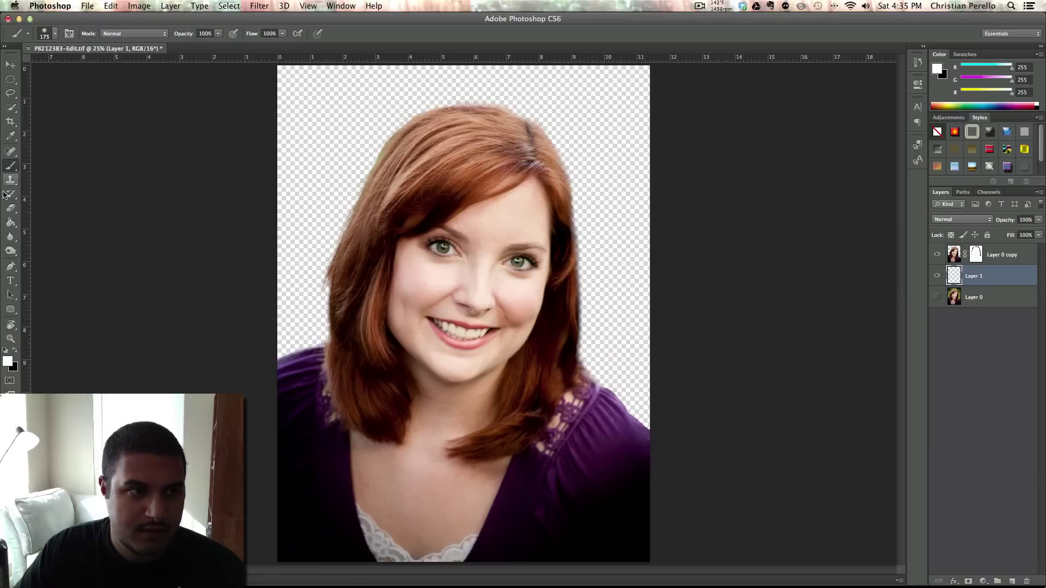
Step: Fill Layer 1 with white using the Paint Bucket, then select Layer 0 copy's mask
{"action": "left_click", "coordinate": [10, 222]}
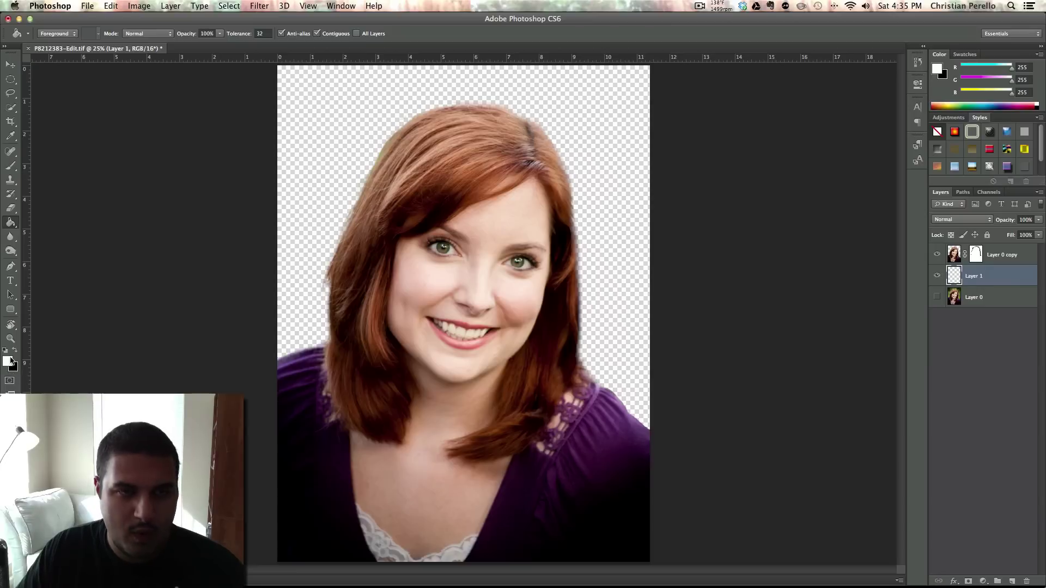
{"action": "left_click", "coordinate": [338, 116]}
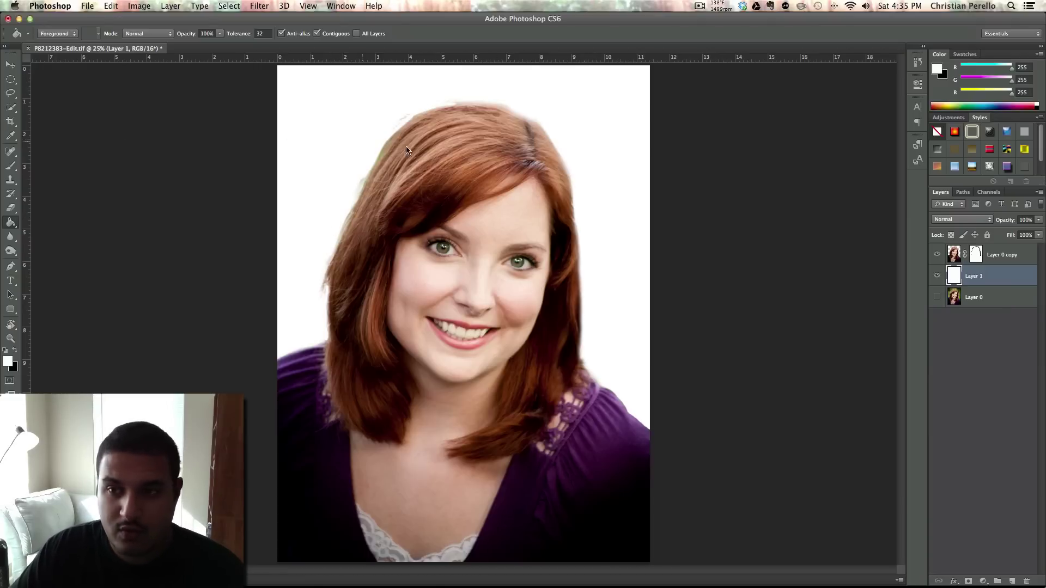
{"action": "left_click", "coordinate": [975, 255]}
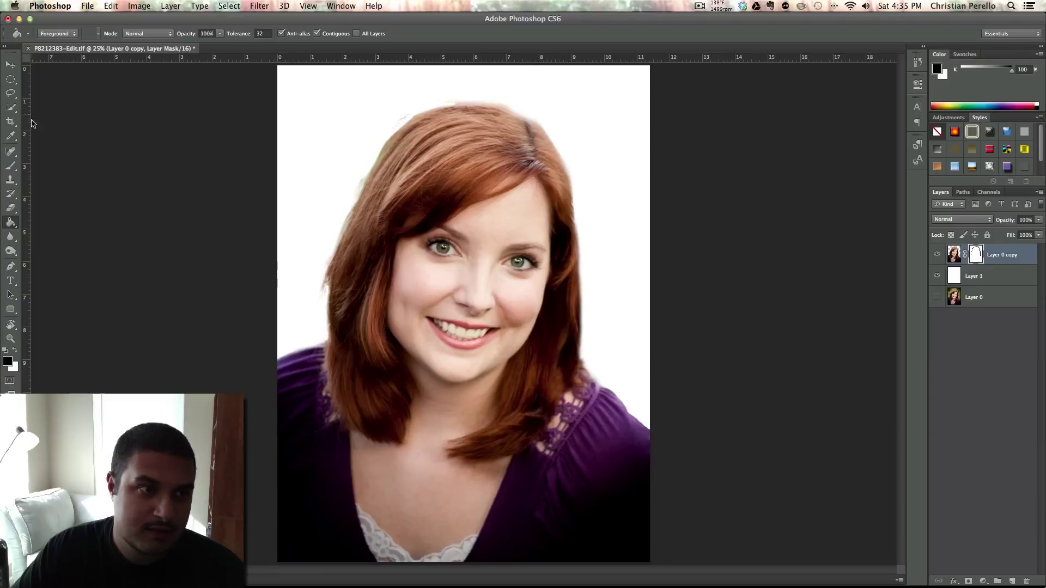
{"action": "left_click", "coordinate": [10, 178]}
{"action": "left_click", "coordinate": [11, 166]}
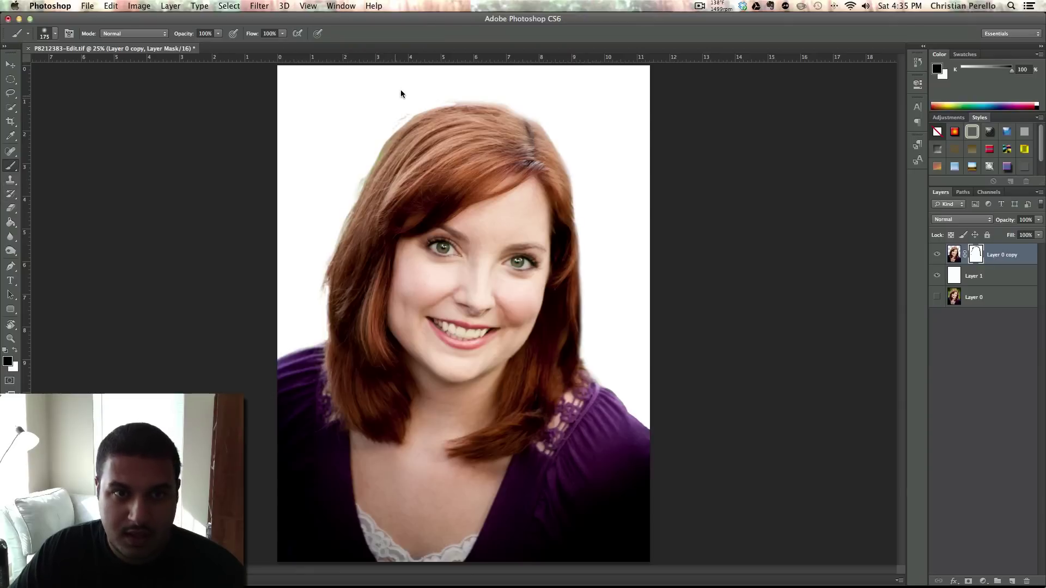